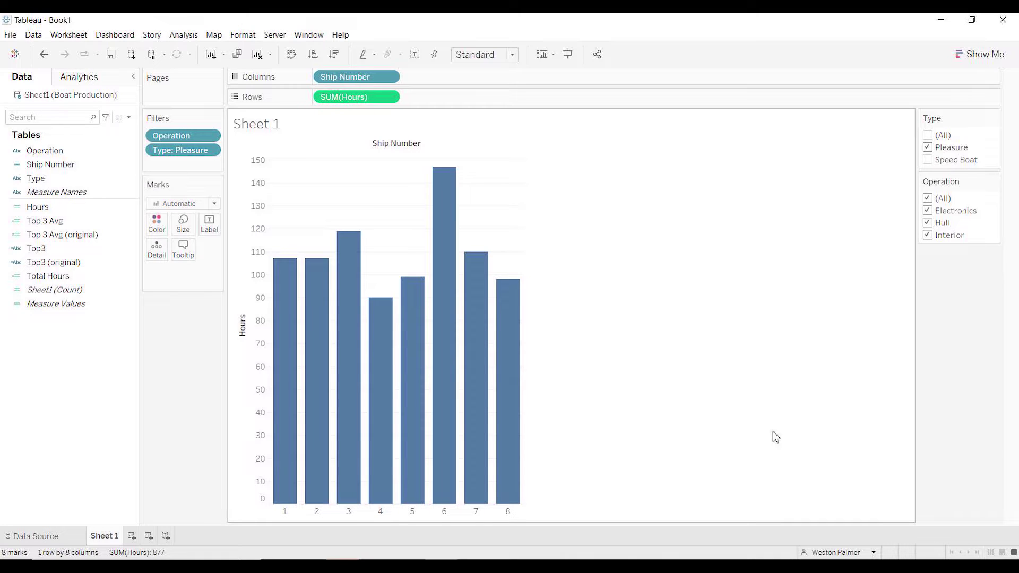
- Inspect the raw data grid, then return to the Sheet 1 Hours-by-ship bar chart
left_click(32, 537)
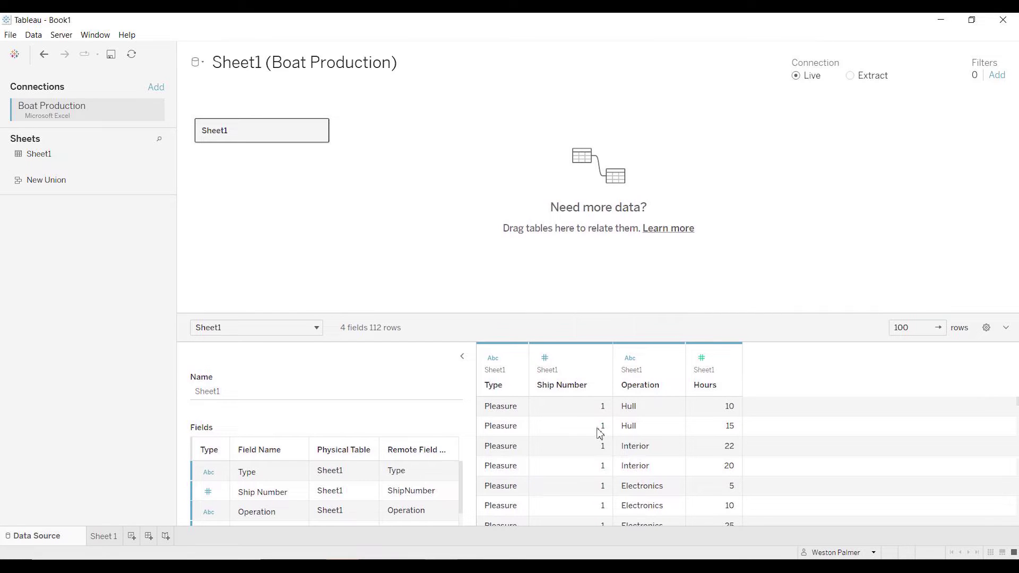
left_click_drag(584, 425, 585, 429)
left_click(112, 537)
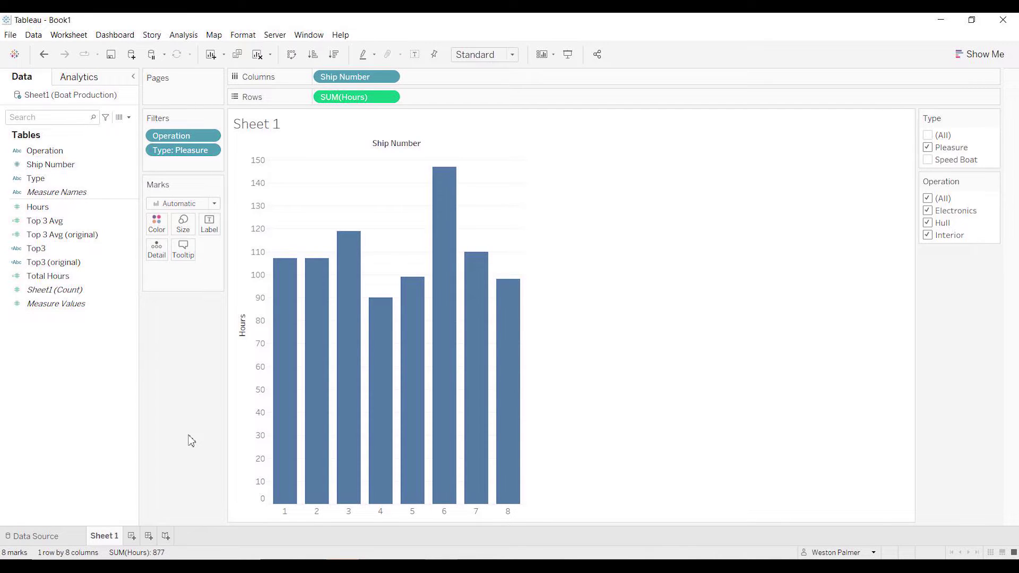
left_click(130, 262)
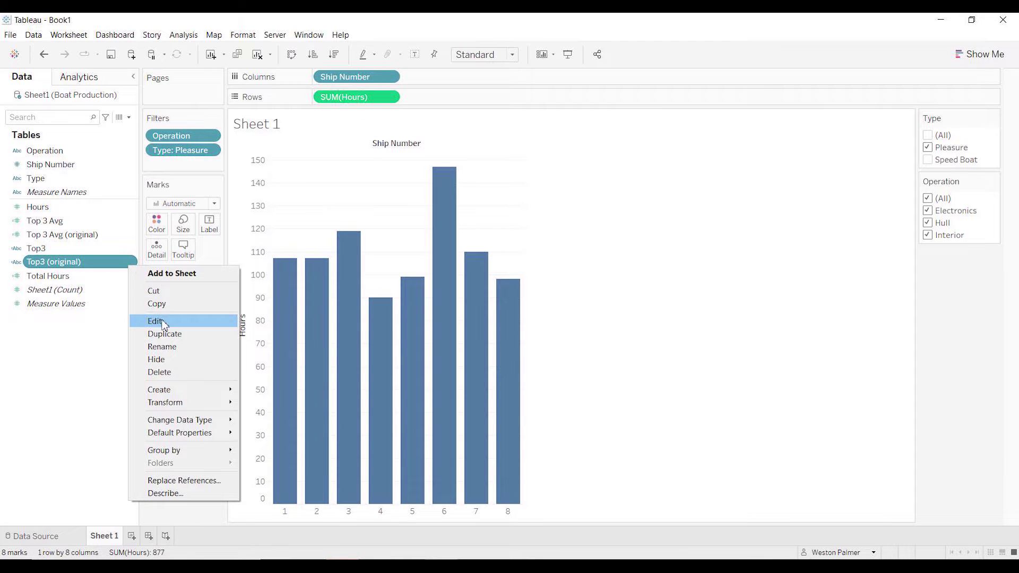
left_click(156, 321)
scroll(497, 321, "up", 5)
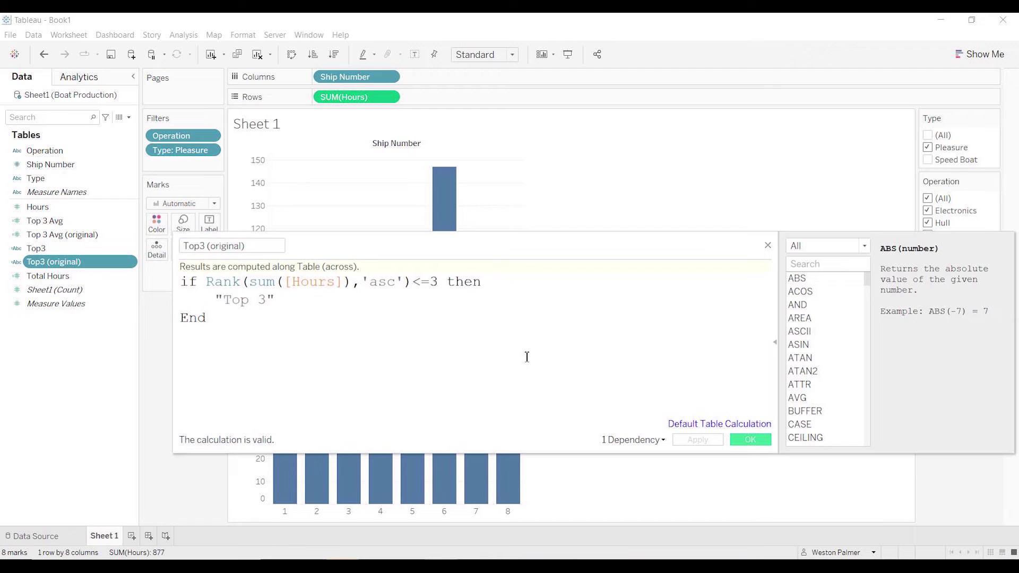
scroll(527, 356, "up", 2)
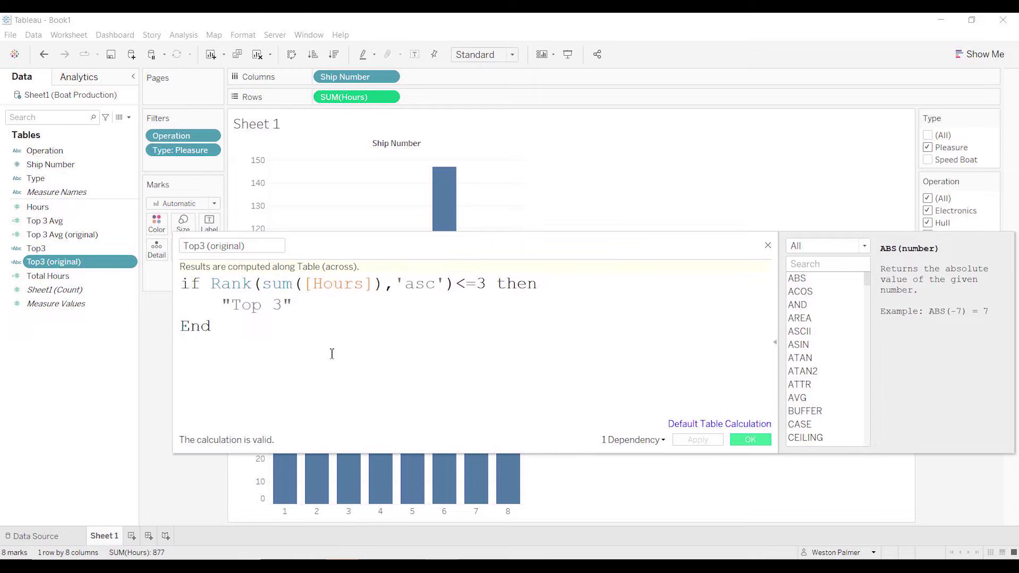
left_click(750, 440)
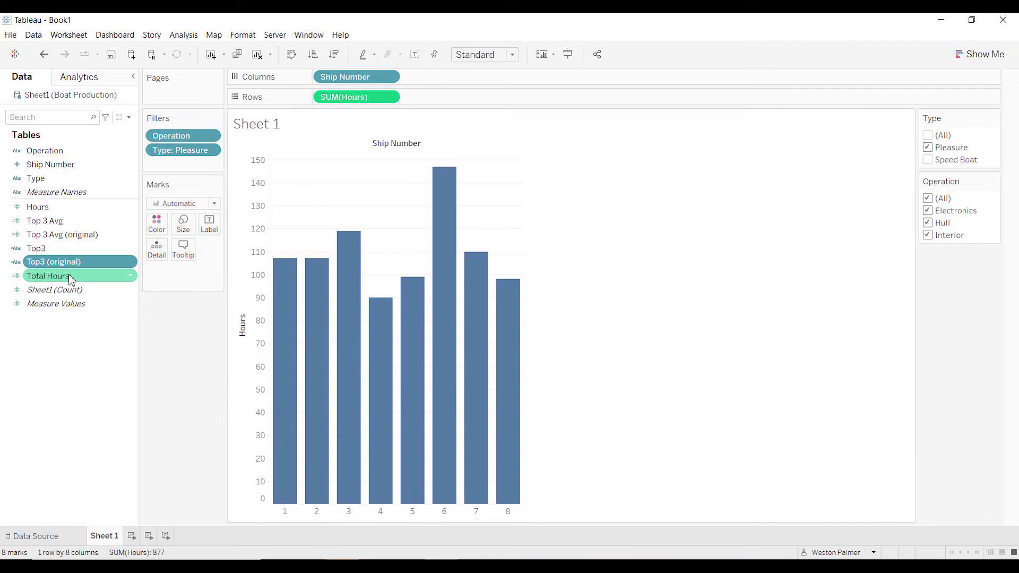
- Color the bars by Top3 (original) and filter Operation to Electronics only
left_click_drag(69, 272, 158, 233)
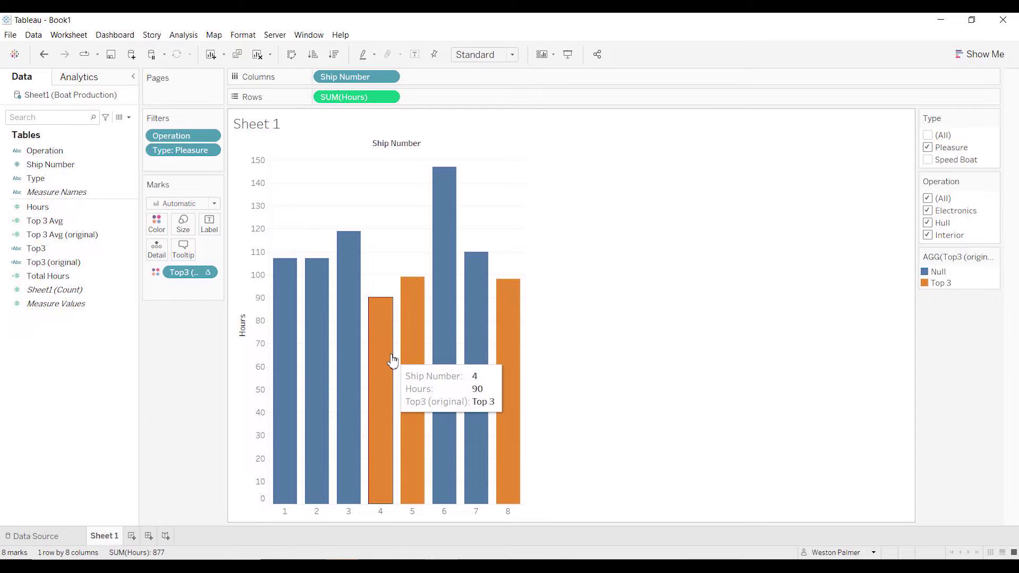
left_click(928, 198)
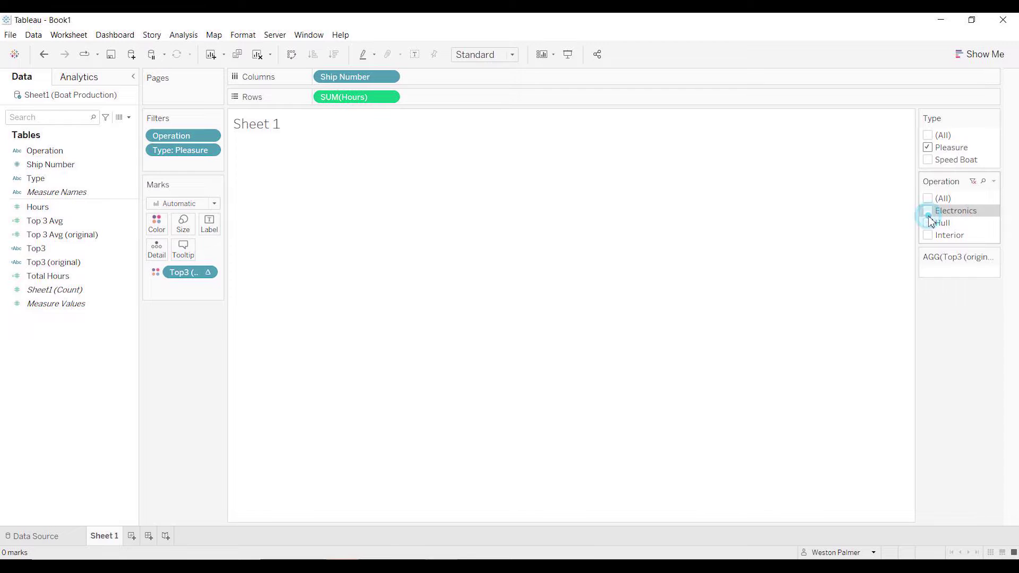
left_click(930, 217)
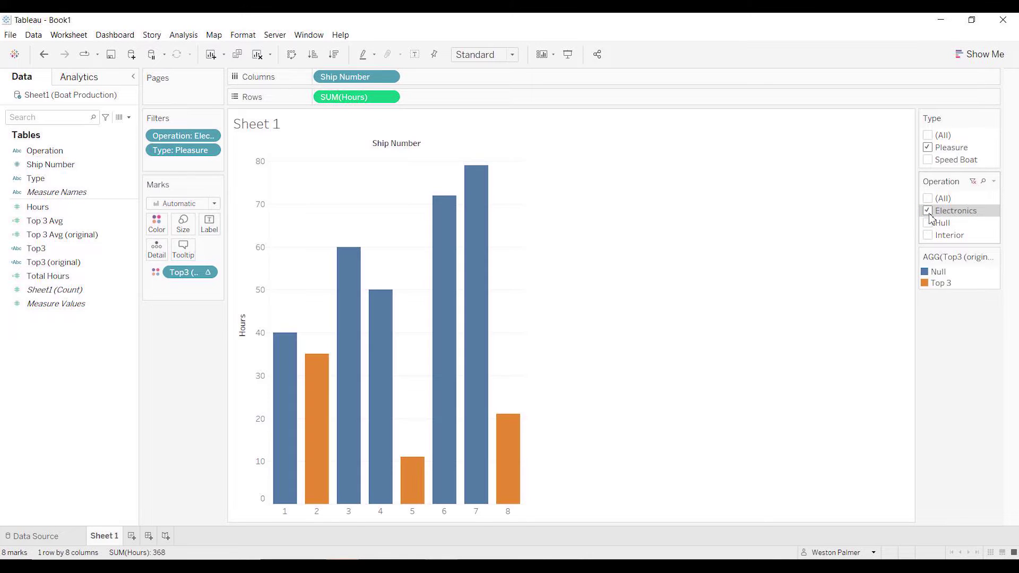
- Try the Operation filter on Hull alone, then return it to Electronics only
left_click(929, 211)
left_click(928, 223)
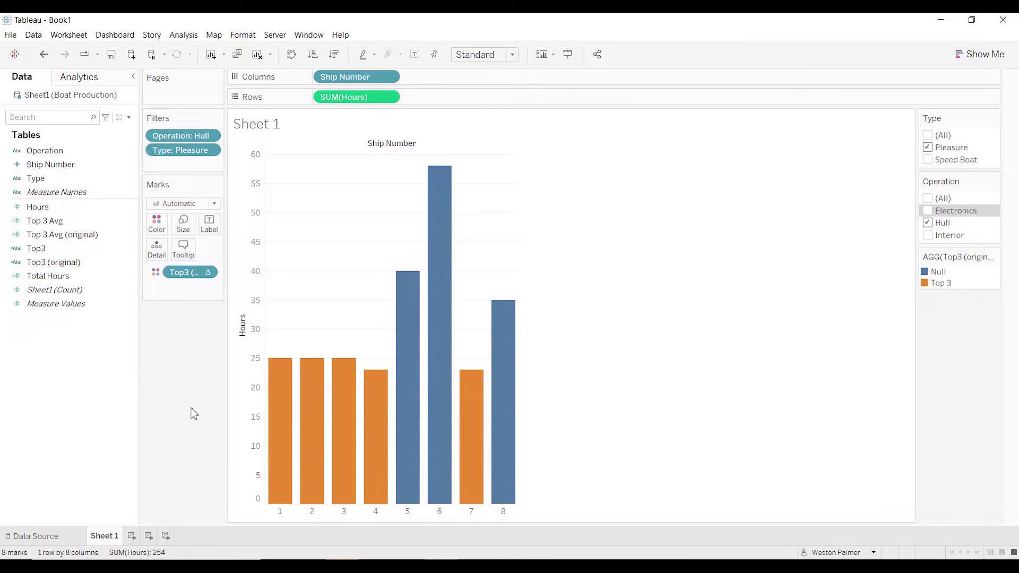
left_click(928, 211)
left_click(929, 224)
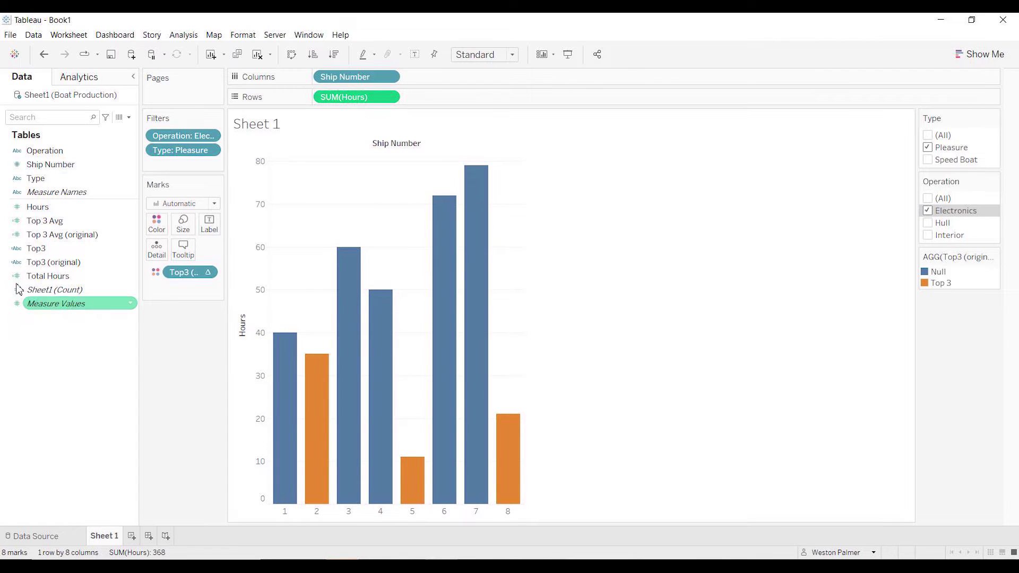
left_click(131, 238)
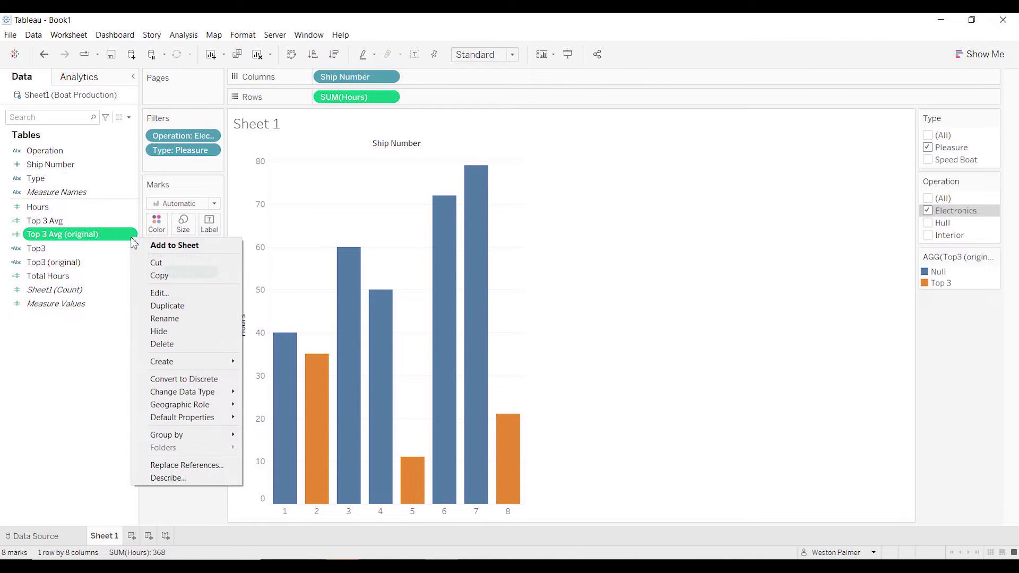
left_click(162, 291)
left_click_drag(477, 248, 510, 129)
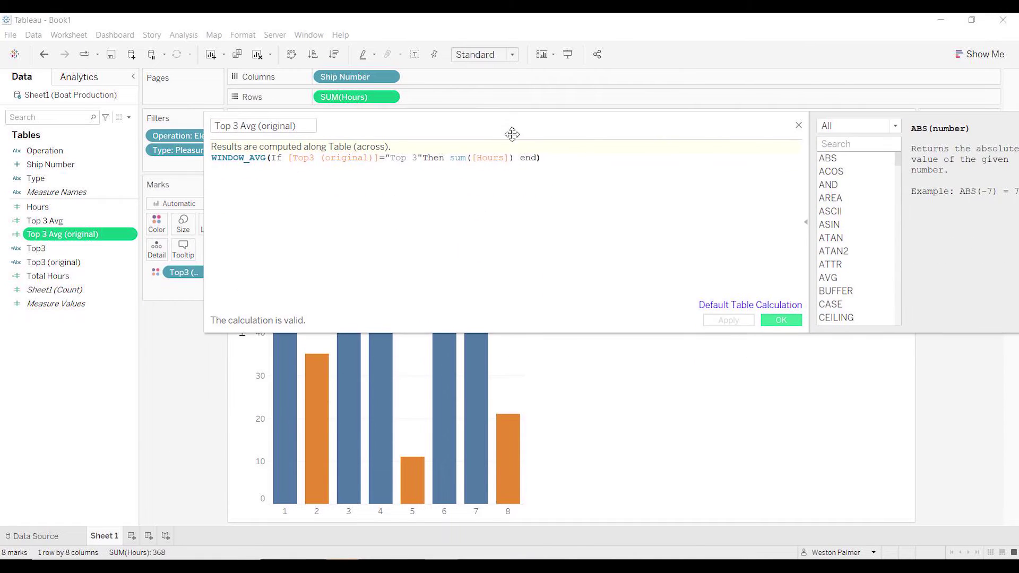
scroll(480, 238, "up", 3)
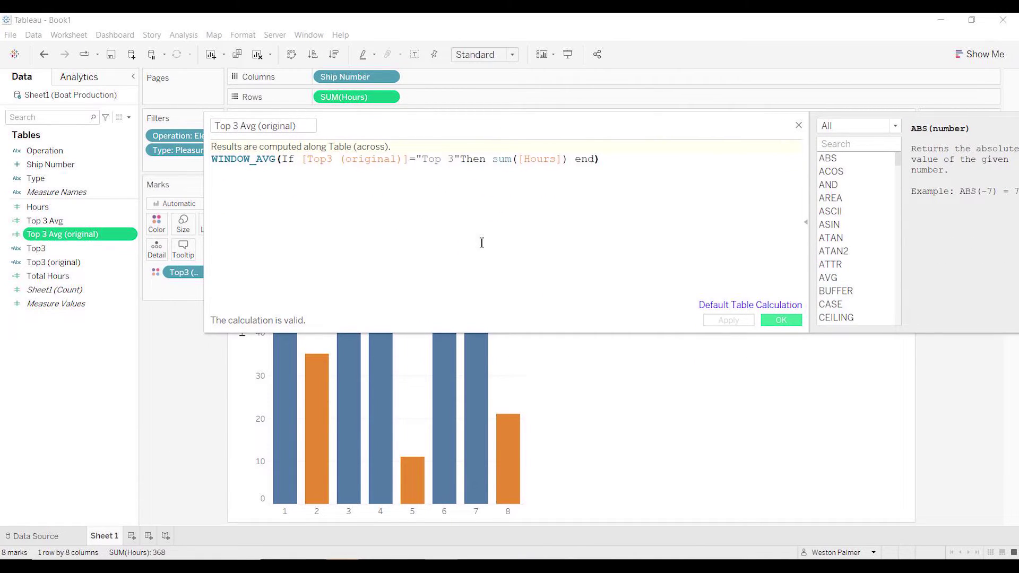
scroll(493, 244, "up", 3)
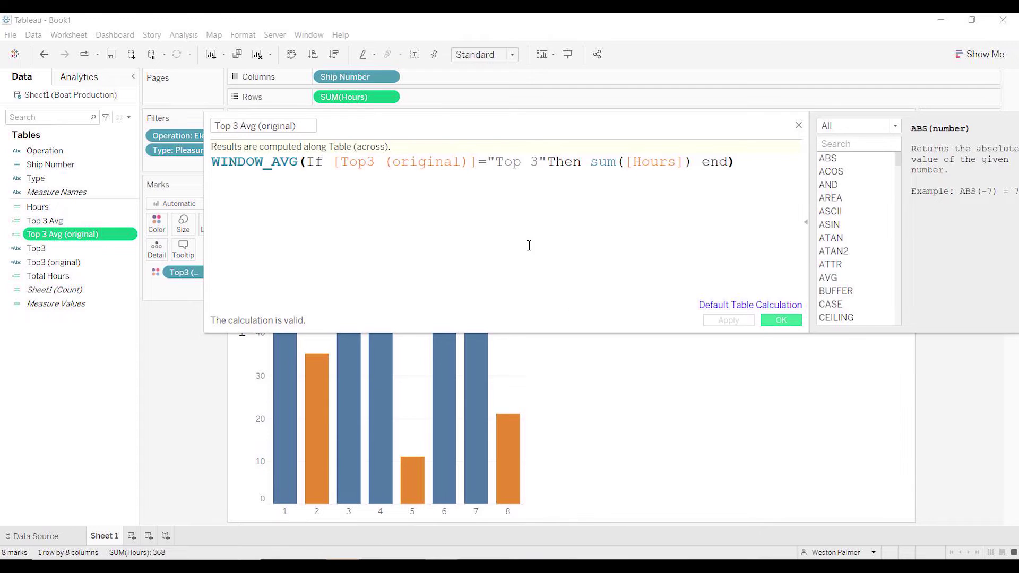
mouse_move(310, 419)
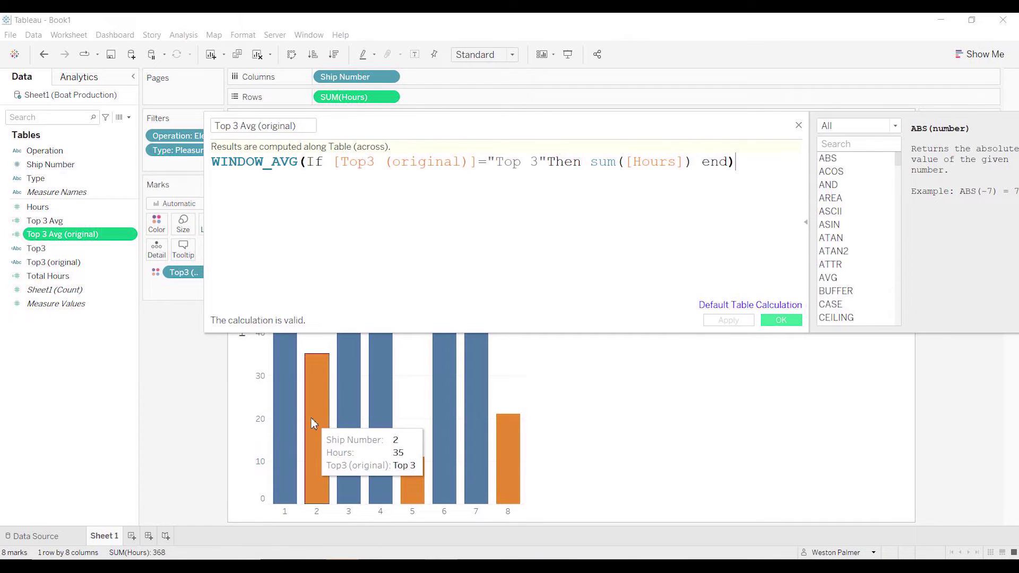
mouse_move(419, 474)
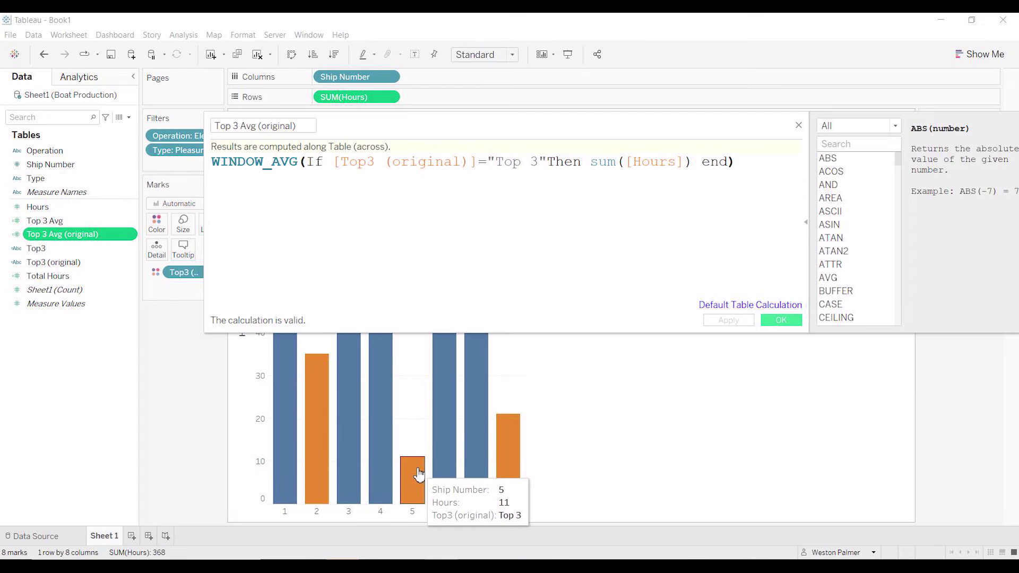
mouse_move(514, 458)
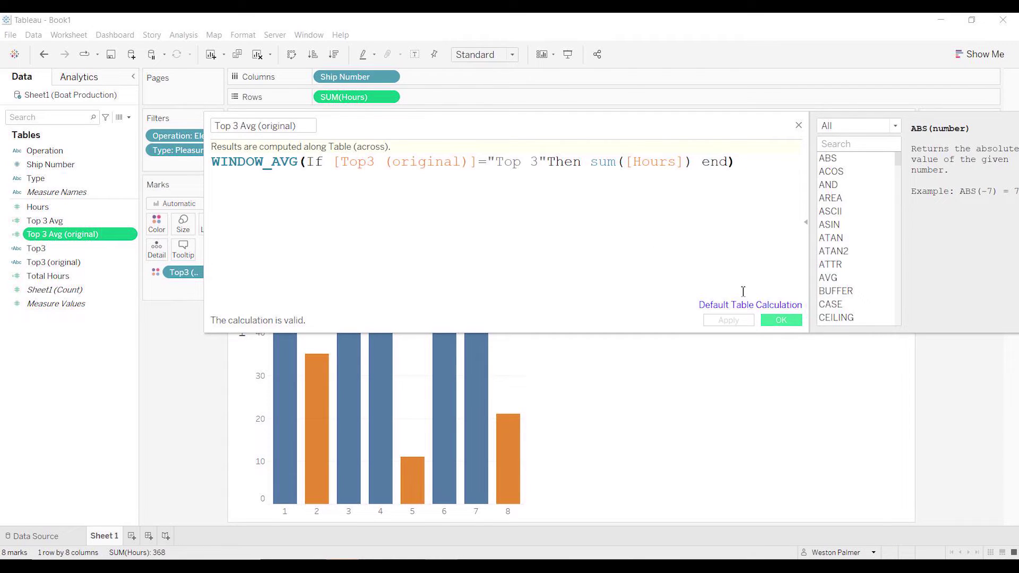
left_click(781, 319)
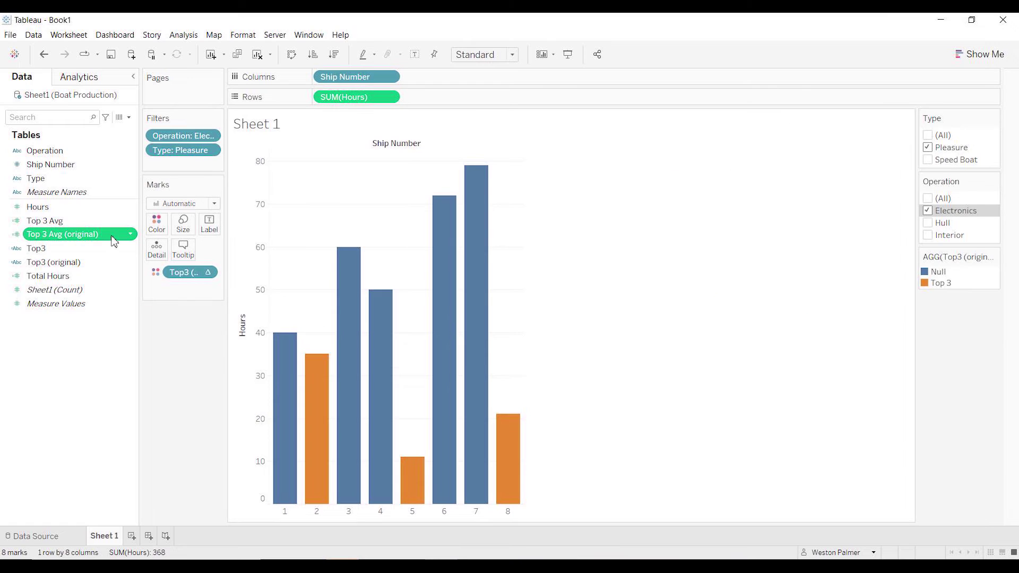
- Add Top 3 Avg (original) to Rows beside SUM(Hours), giving a 22.33 row for every ship
left_click_drag(91, 237, 479, 99)
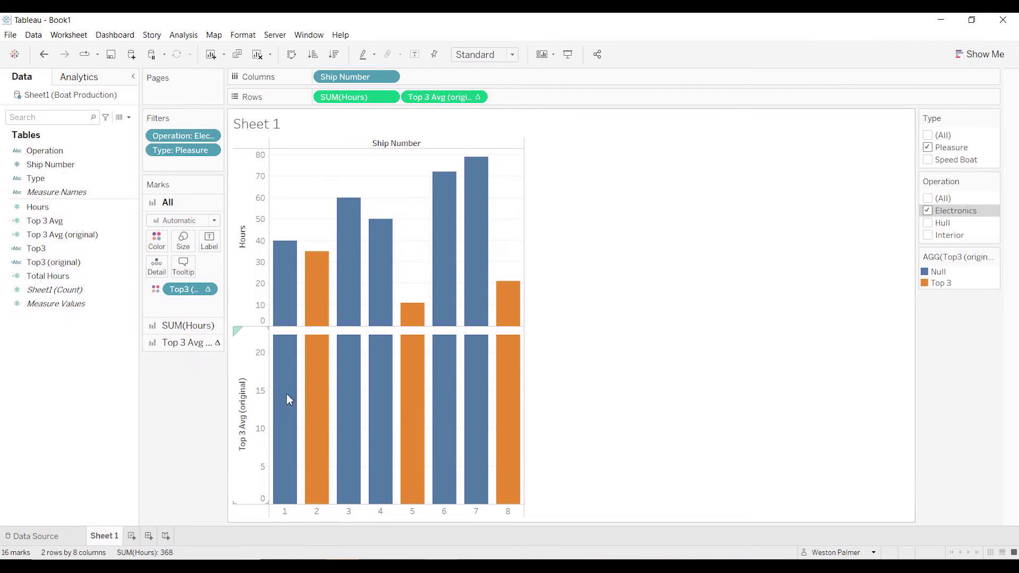
mouse_move(328, 308)
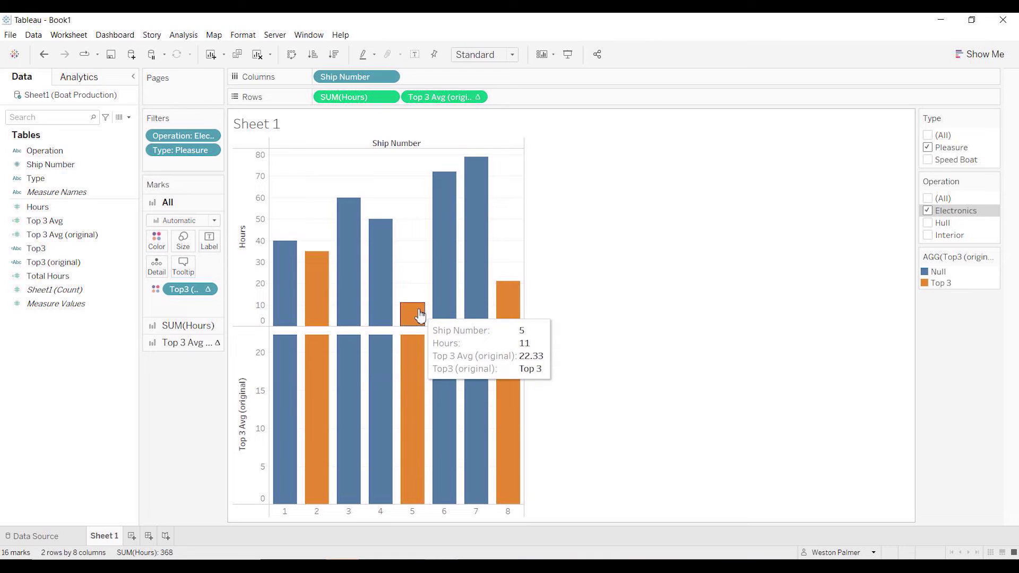
mouse_move(518, 308)
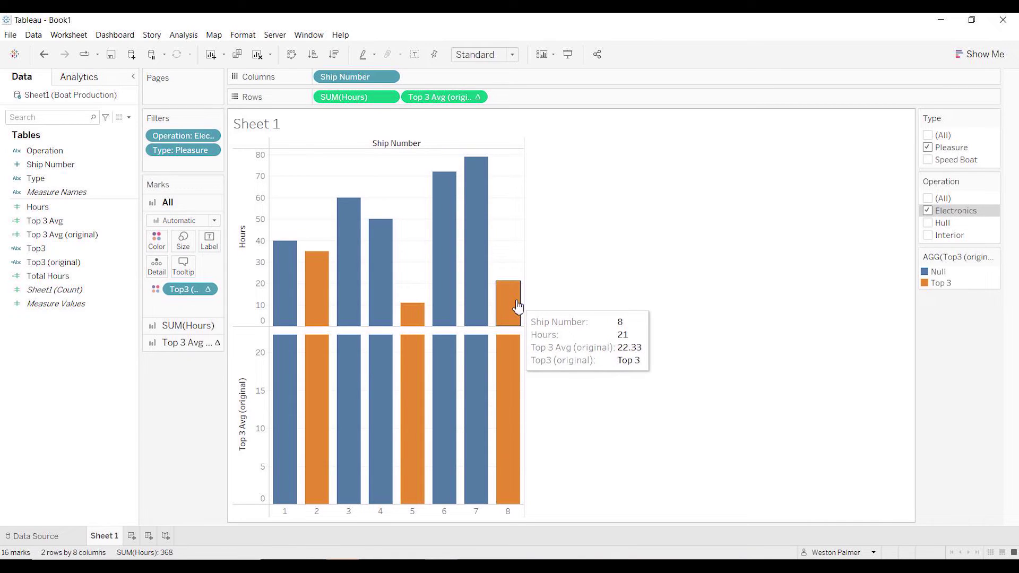
mouse_move(502, 356)
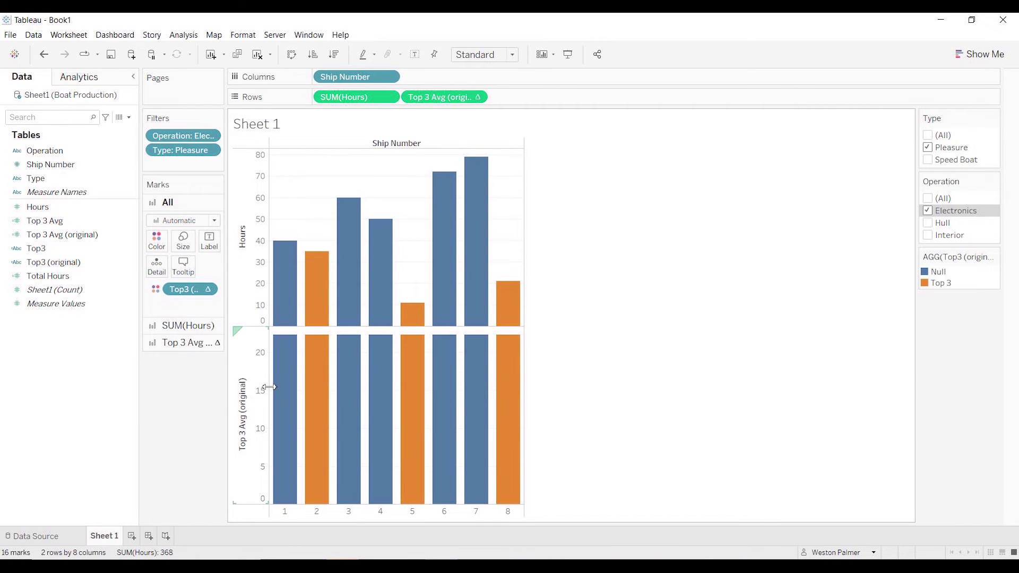
- Put the two measures on a dual axis and draw SUM(Hours) as bars
right_click(263, 393)
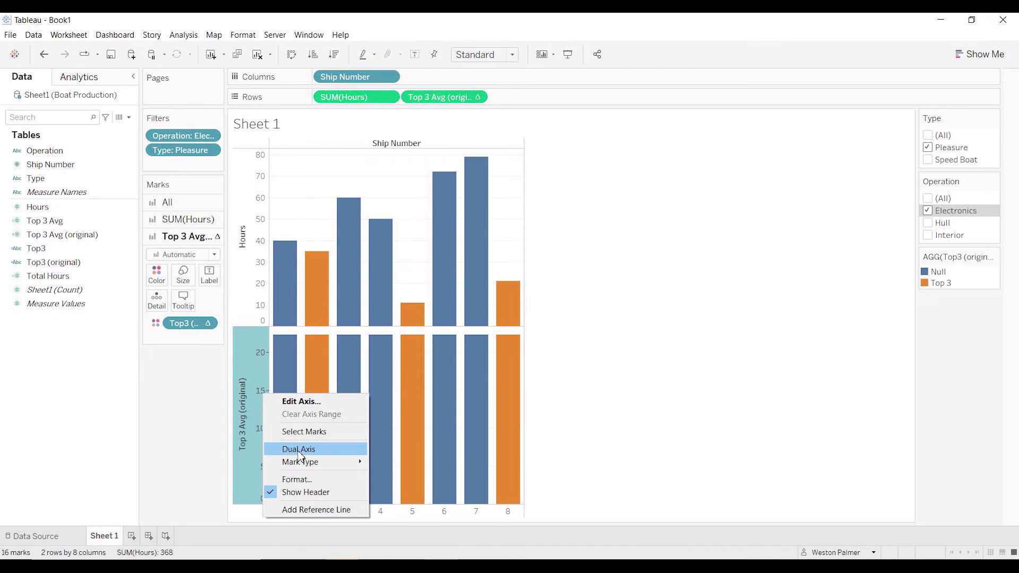
left_click(299, 451)
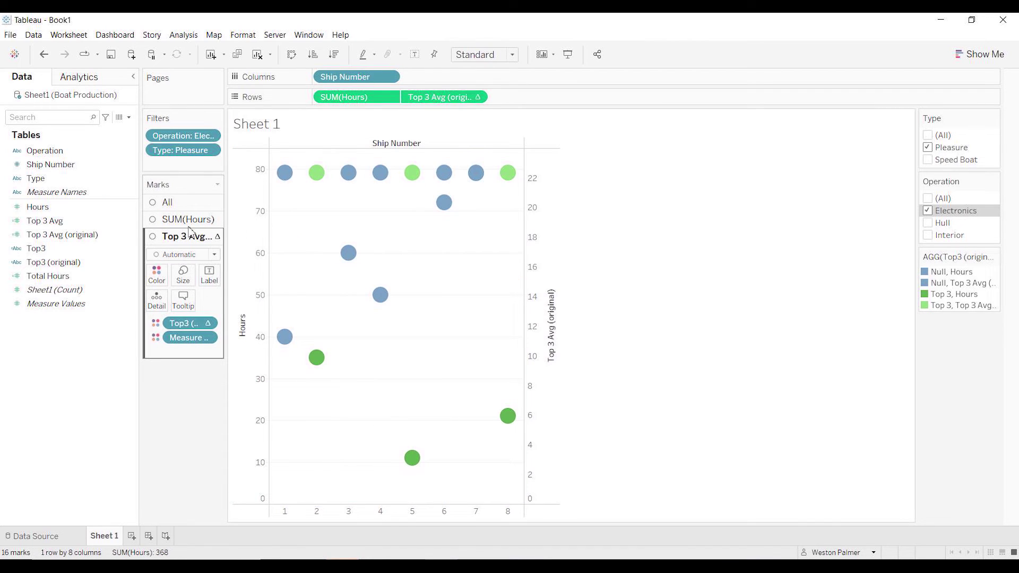
left_click(165, 220)
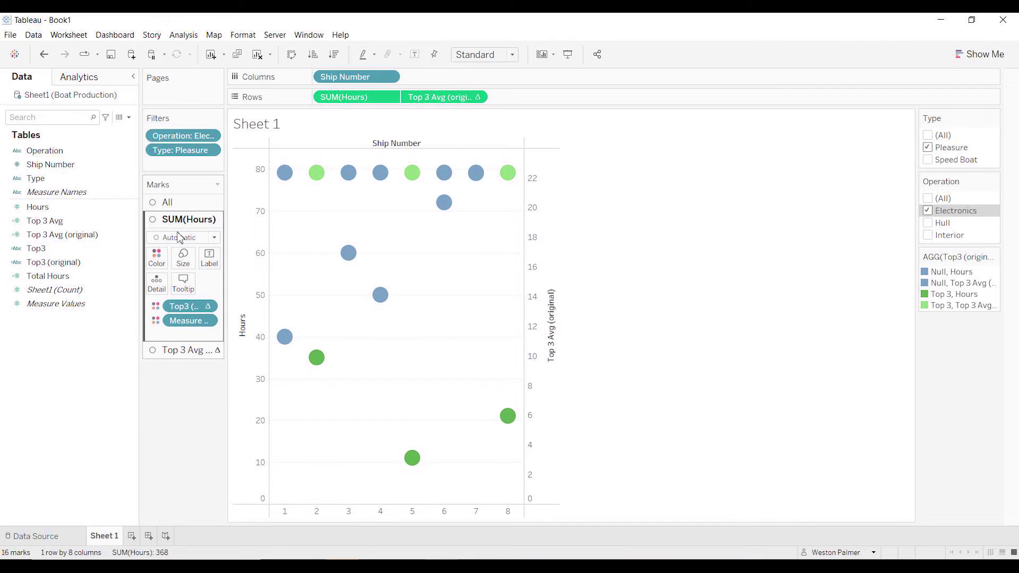
left_click(214, 238)
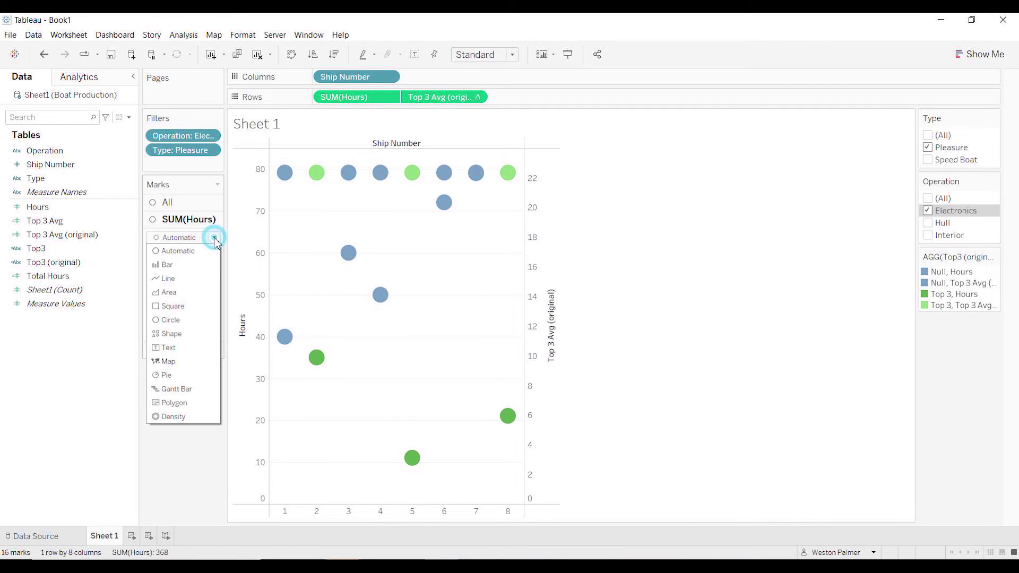
left_click(195, 265)
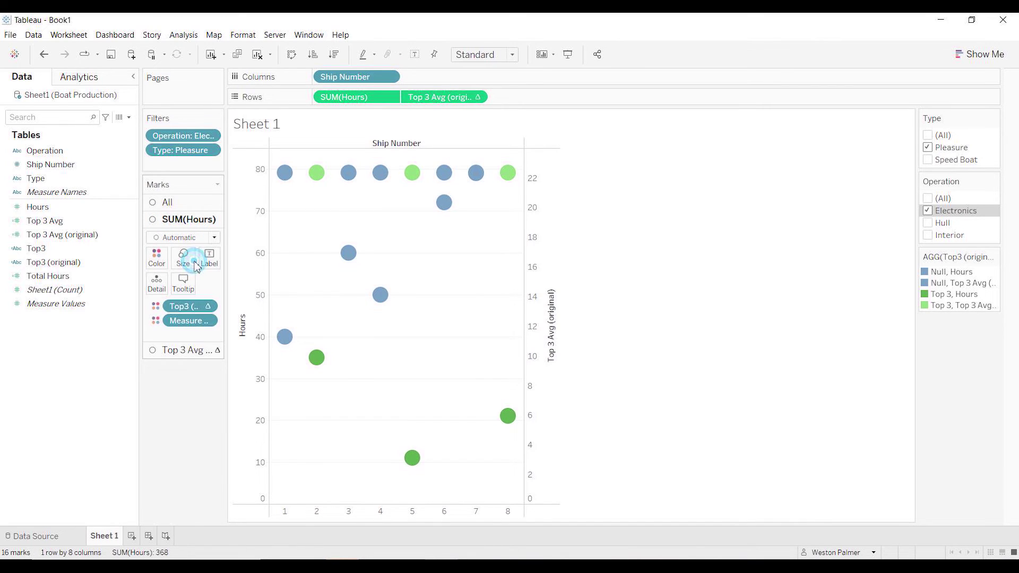
- Set the Top 3 Avg (original) mark type to Line
left_click(218, 352)
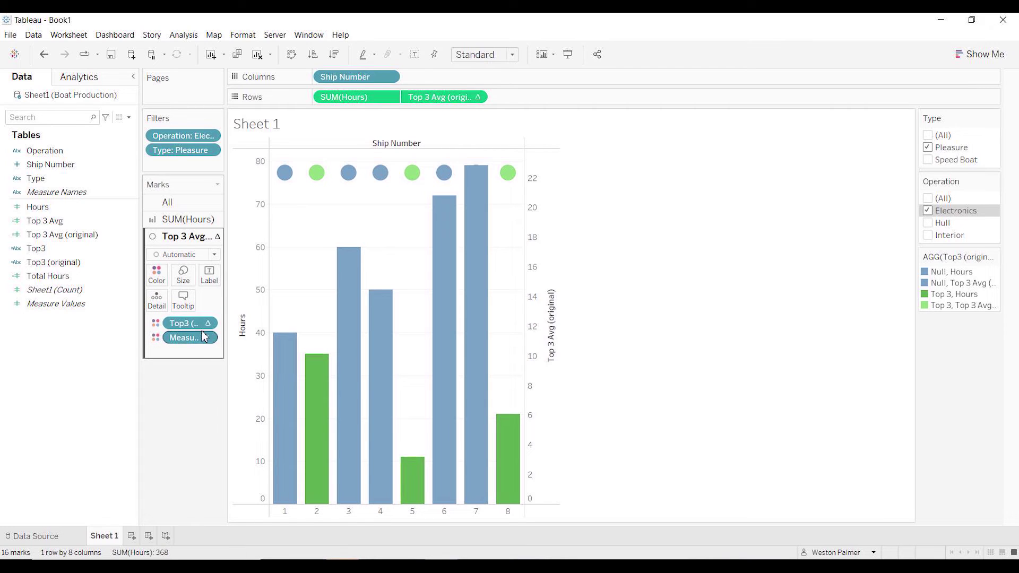
left_click(169, 259)
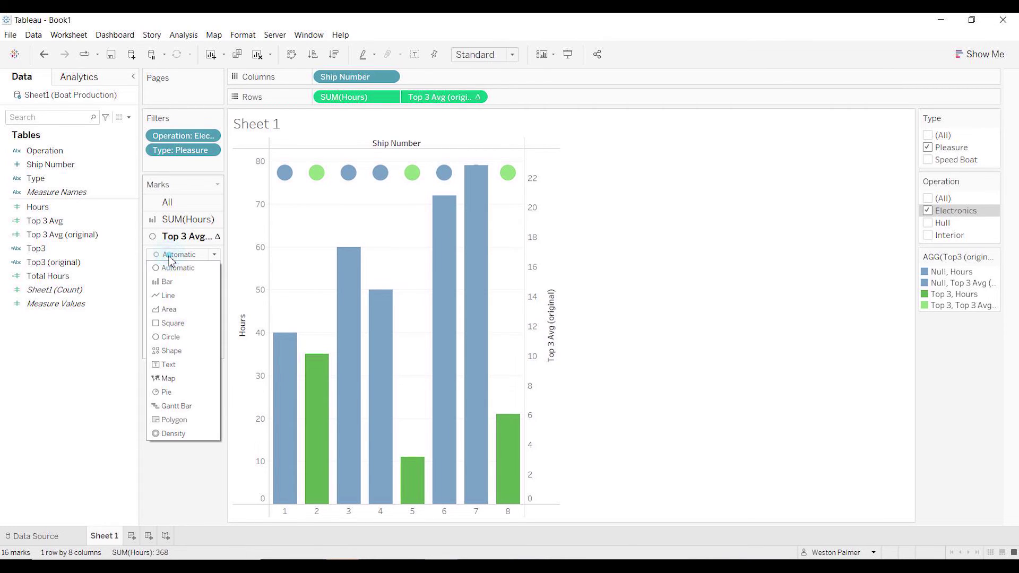
left_click(170, 294)
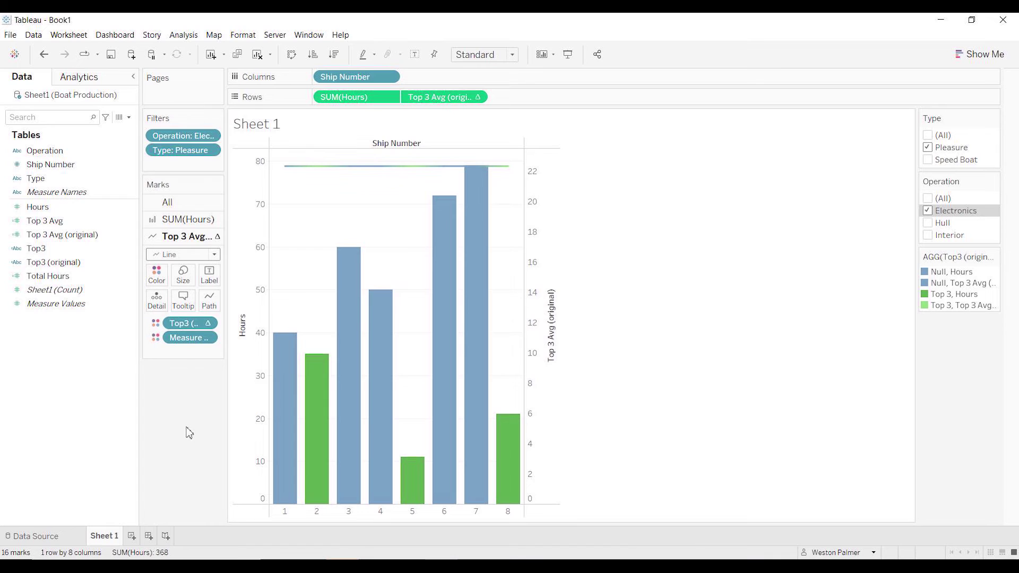
right_click(539, 255)
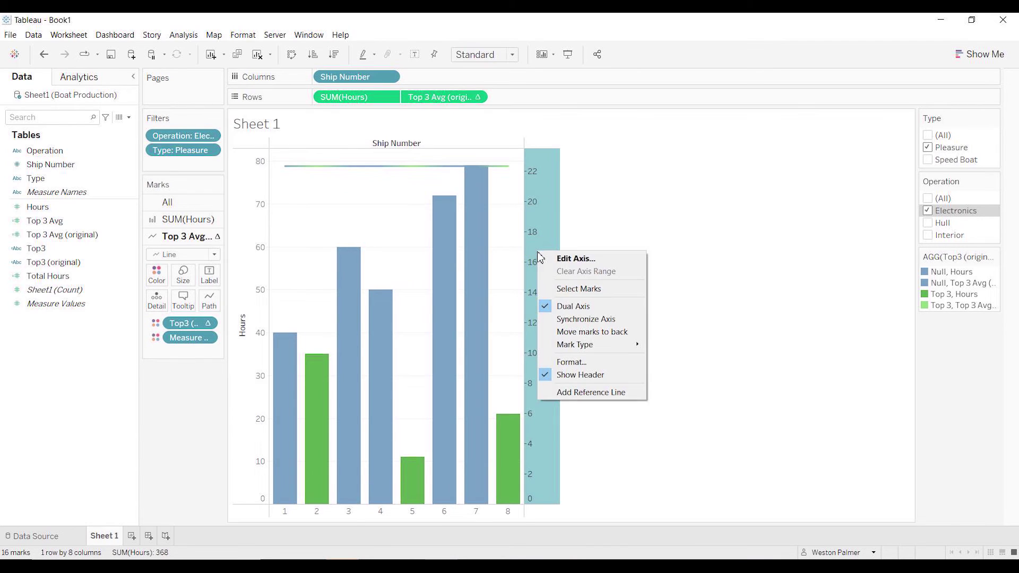
- Synchronize the axes and remove Top3 and Measure Names from the average line's marks
left_click(584, 319)
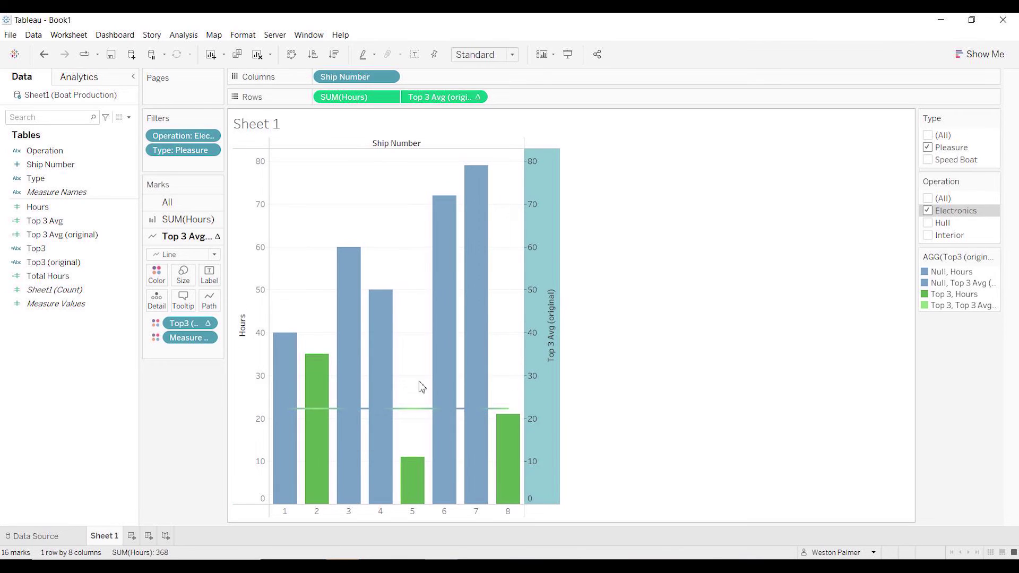
left_click_drag(423, 97, 339, 101)
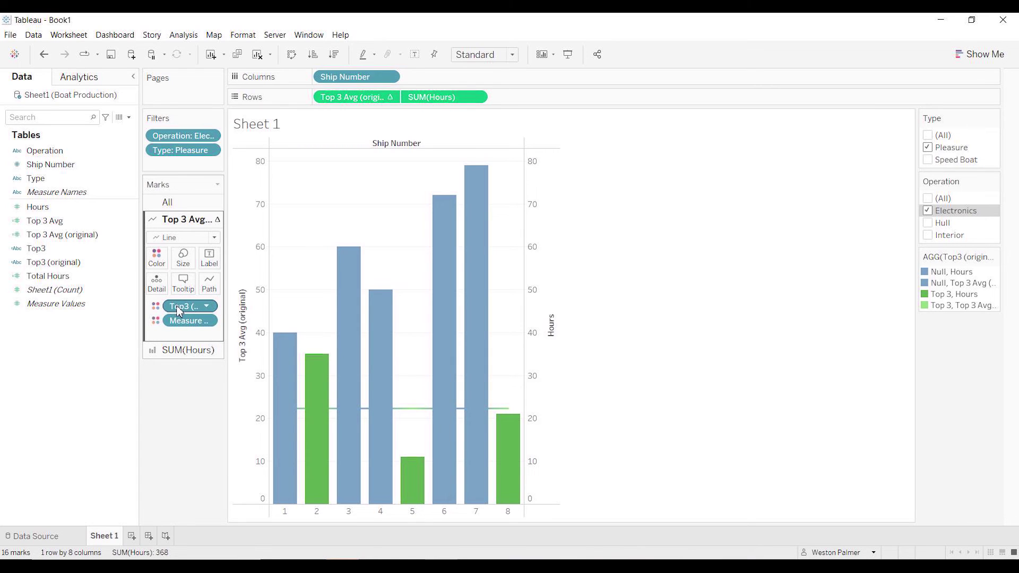
left_click_drag(178, 311, 168, 427)
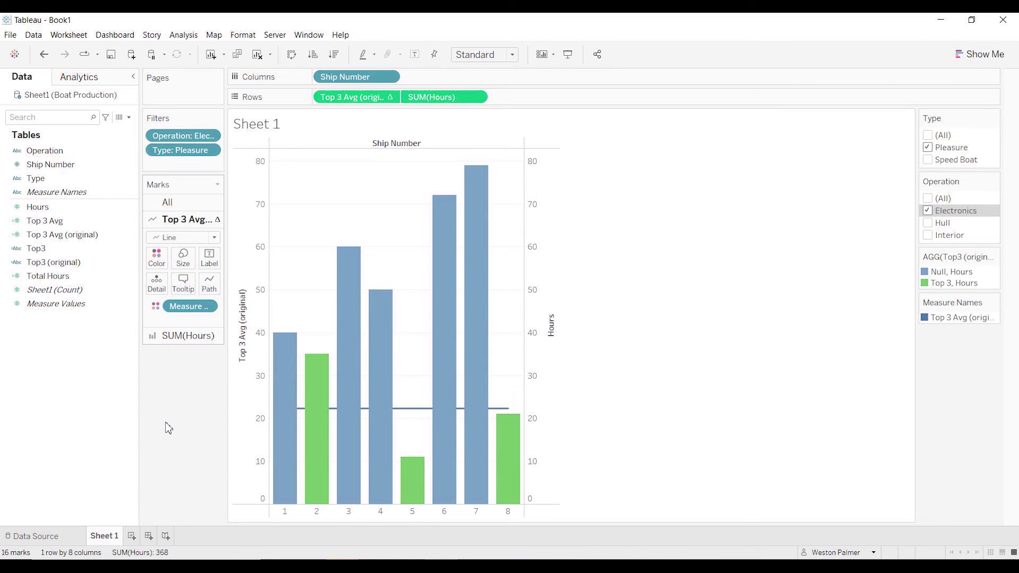
left_click_drag(190, 309, 184, 405)
- Color the average line orange and move SUM(Hours) back first so Hours is the left axis
left_click(159, 257)
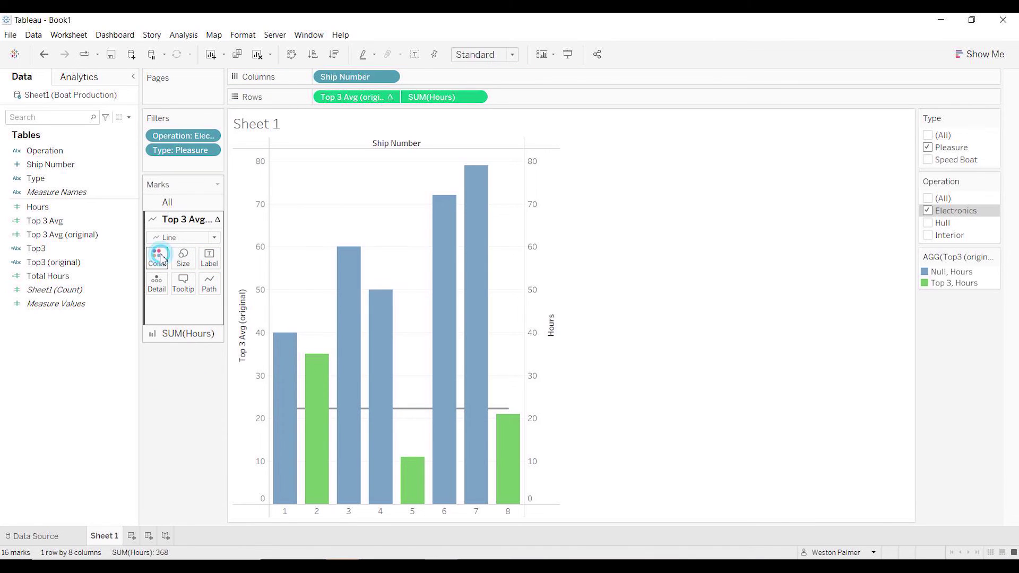
left_click(190, 293)
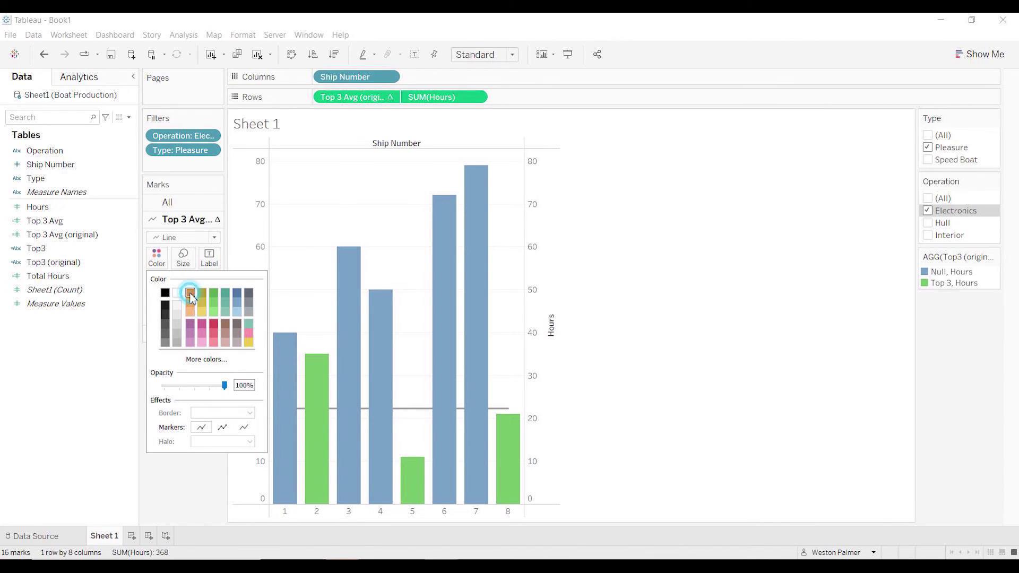
left_click(187, 487)
left_click_drag(431, 96, 332, 105)
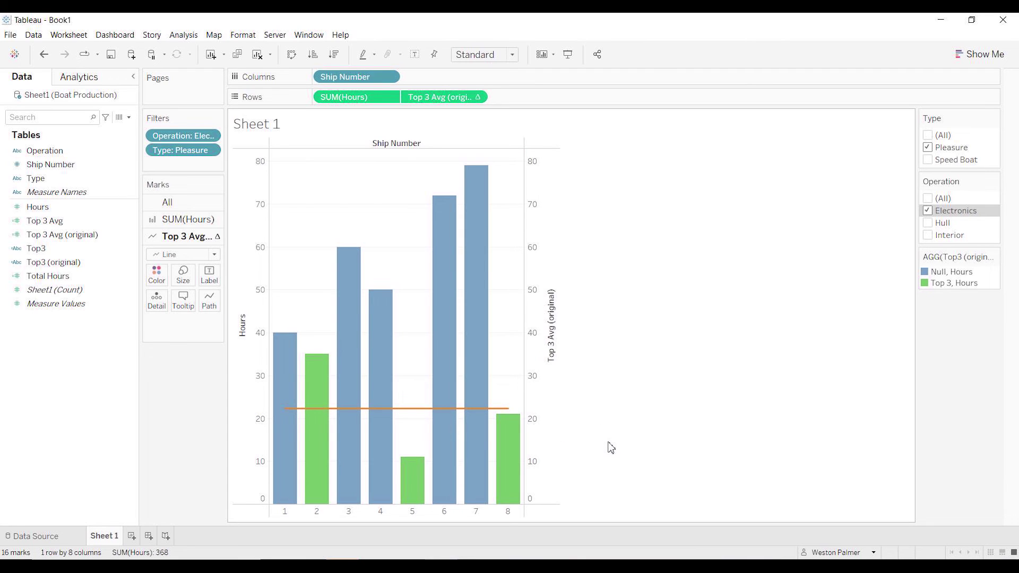
- Switch the Type filter from Pleasure to Speed Boat and include all operations
left_click(927, 148)
left_click(928, 160)
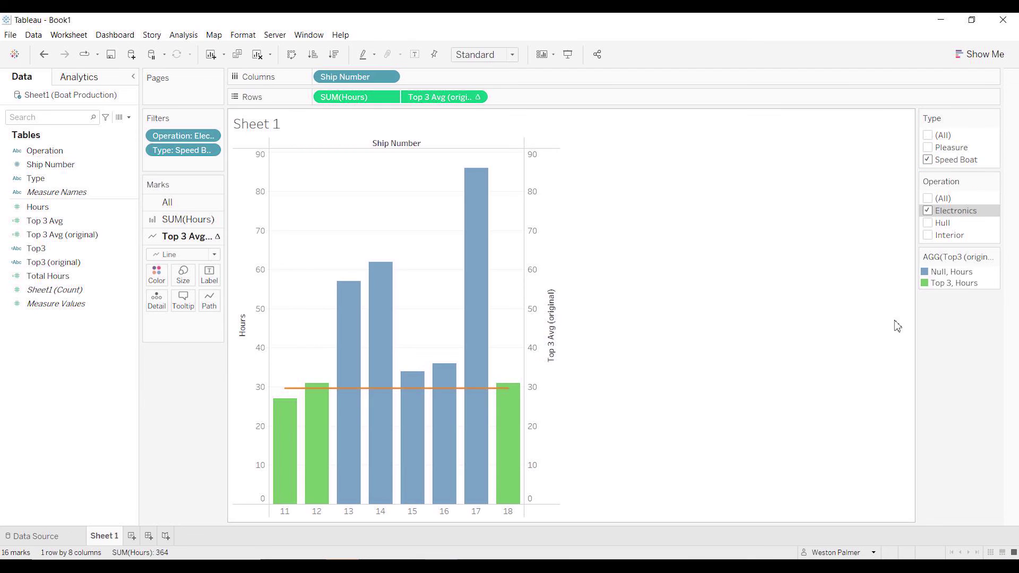
left_click(929, 224)
left_click(927, 211)
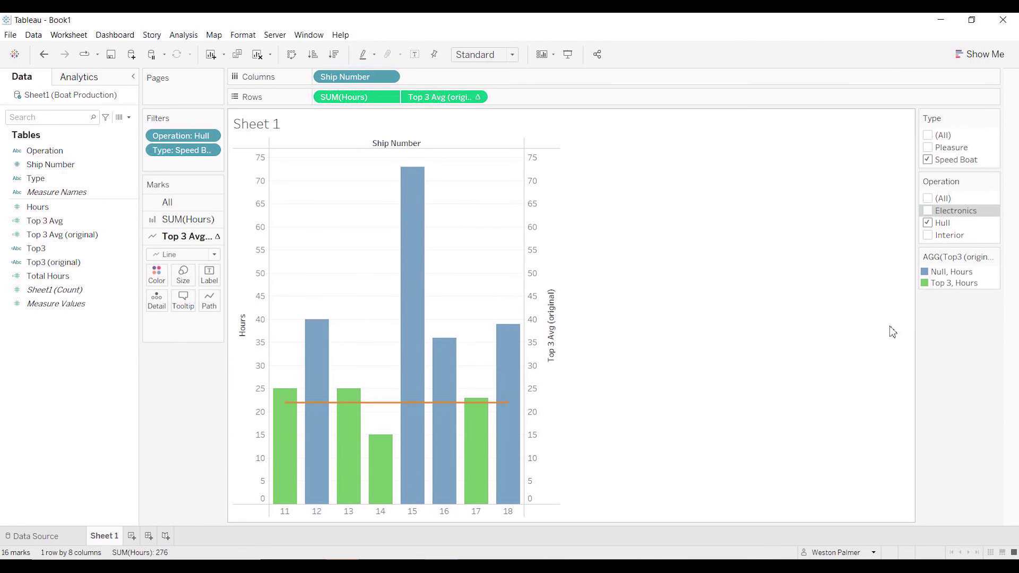
left_click(928, 198)
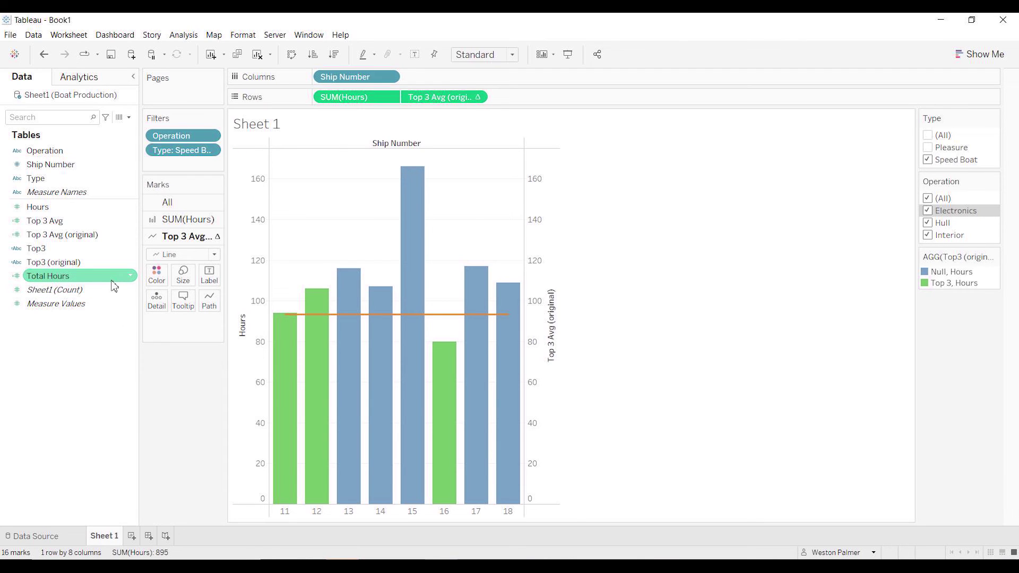
left_click(131, 282)
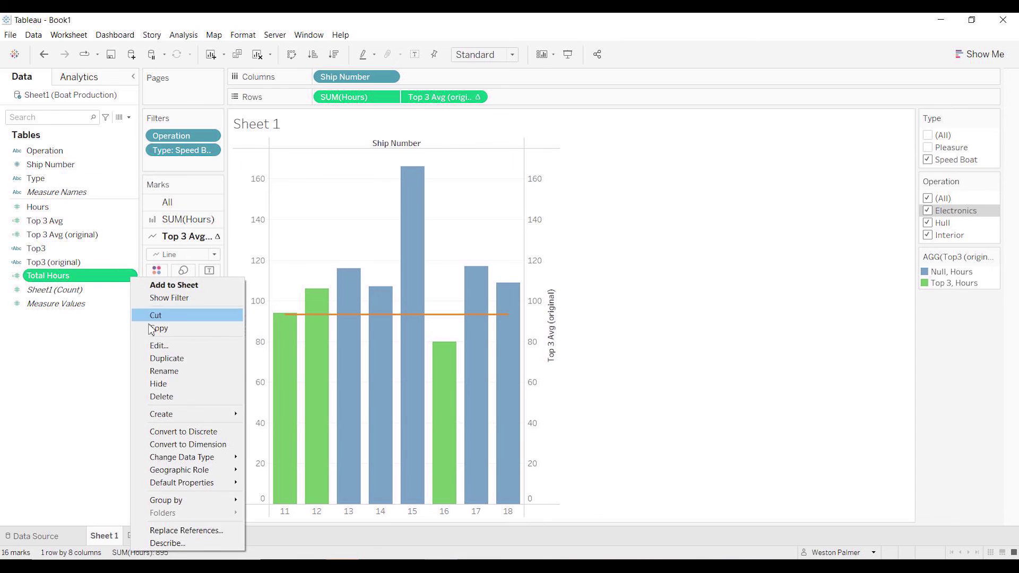
left_click(247, 339)
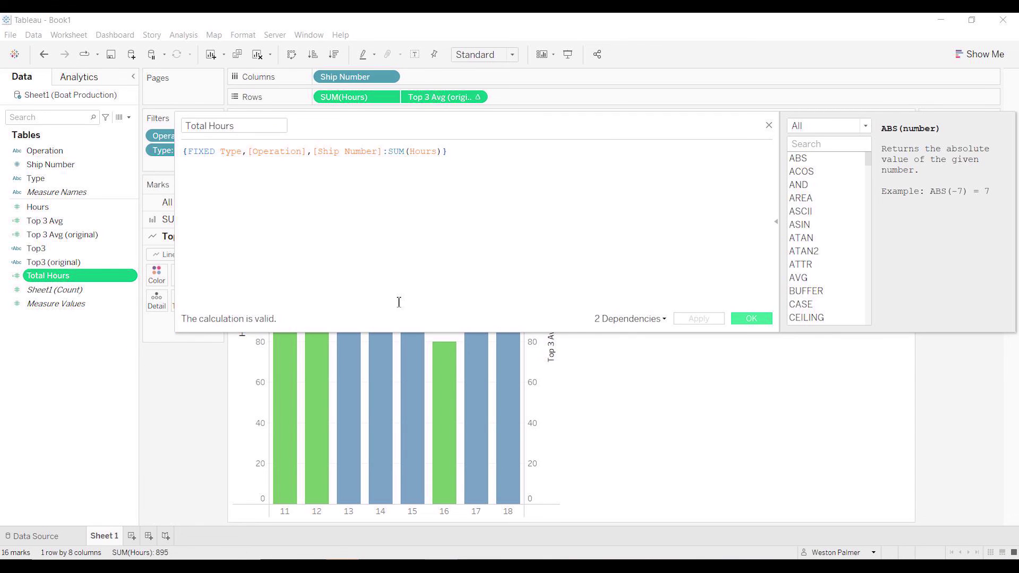
scroll(374, 285, "up", 4, "ctrl")
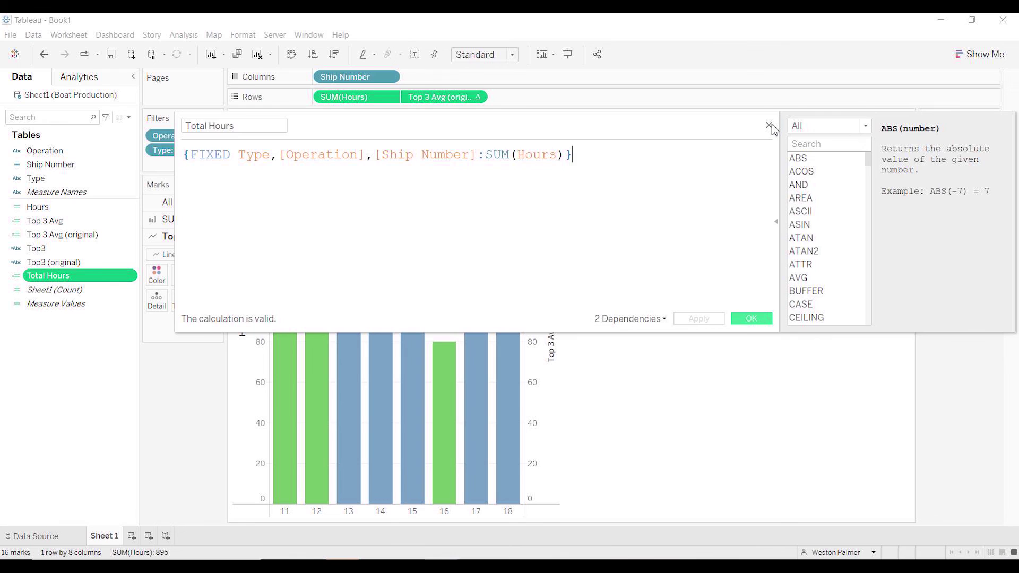
left_click(770, 126)
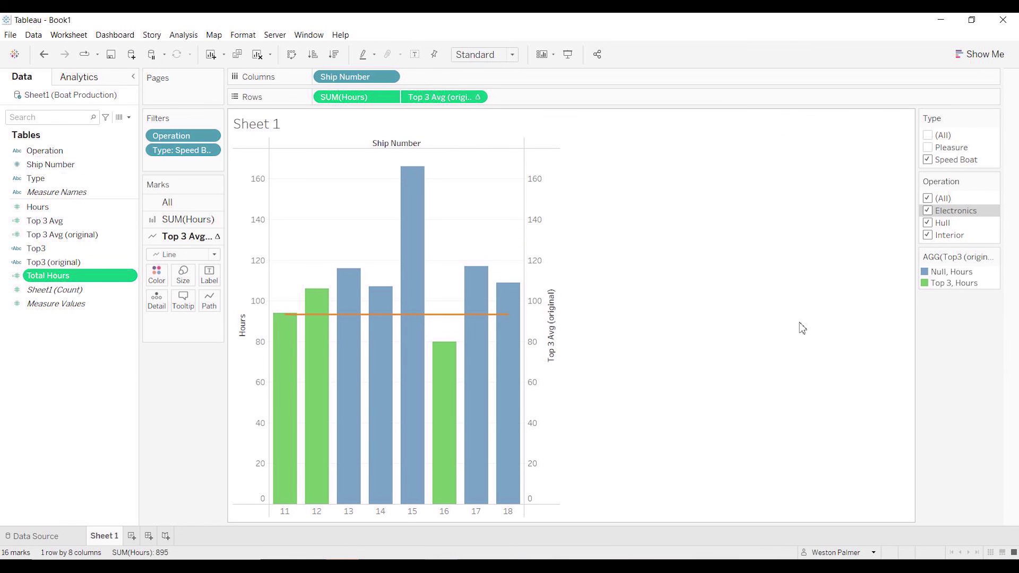